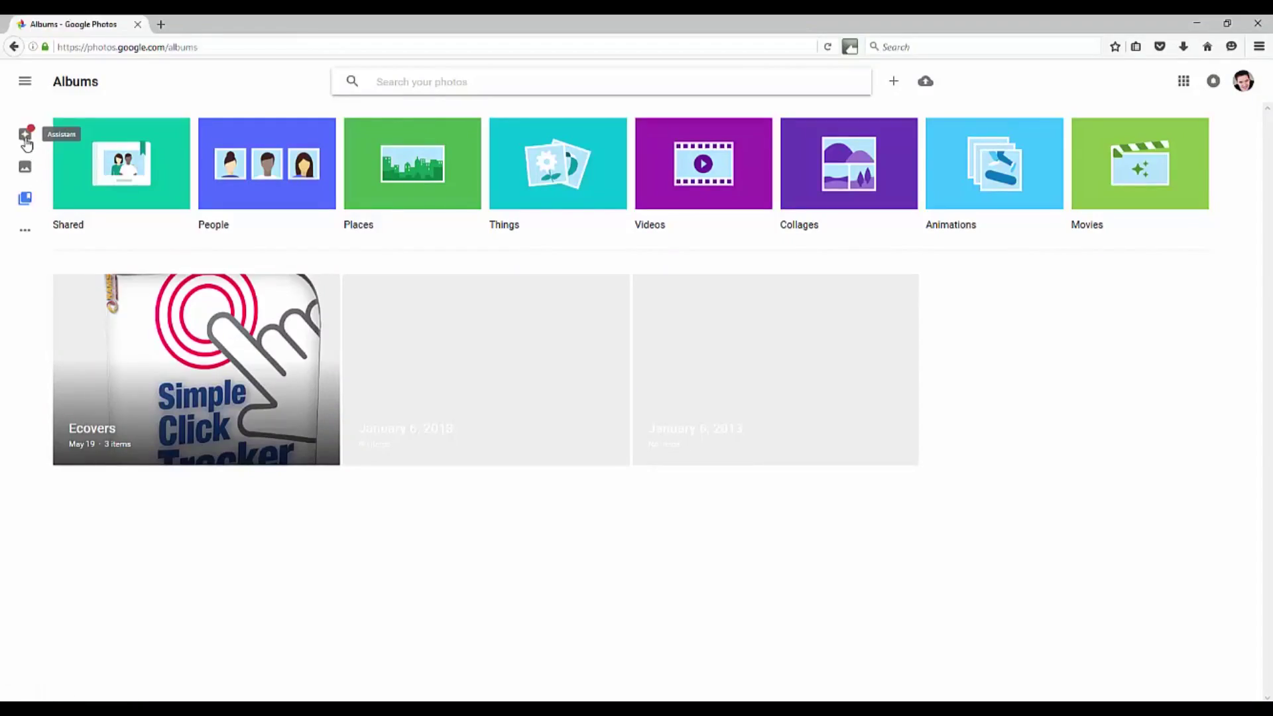
From the Assistant page, start a new album to open the photo picker
{"action": "left_click", "coordinate": [27, 139]}
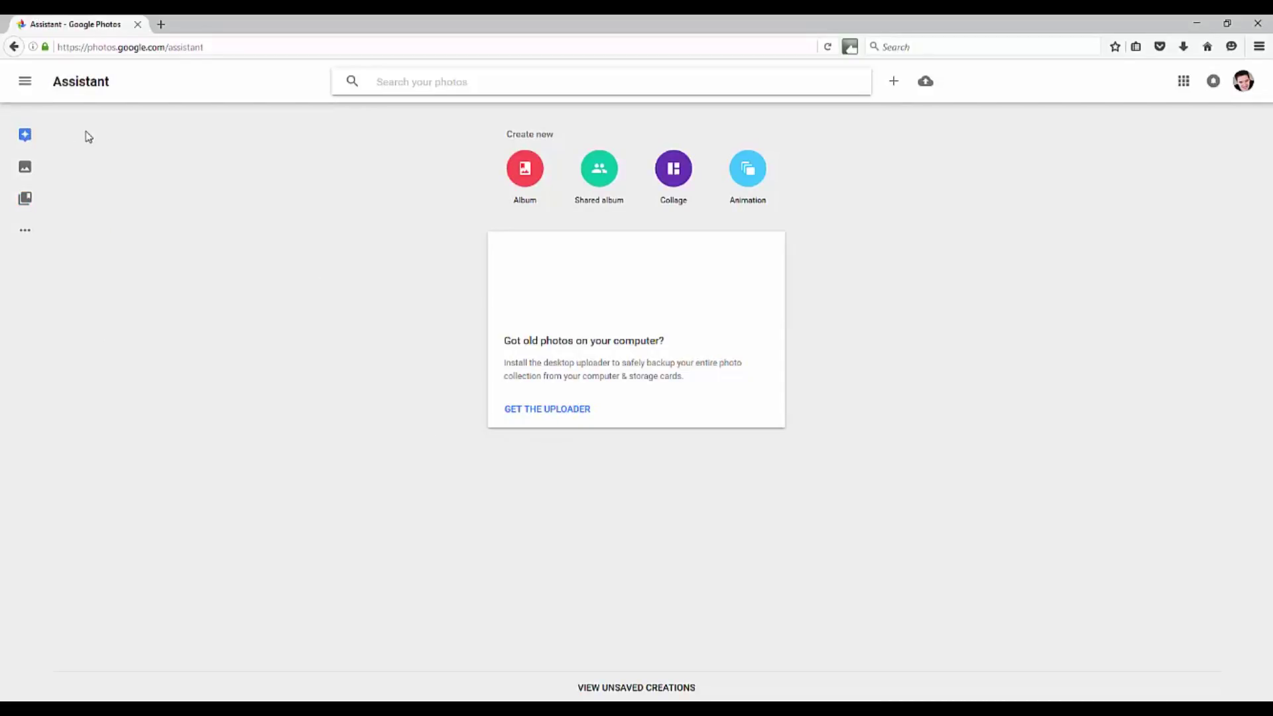
{"action": "left_click", "coordinate": [528, 173]}
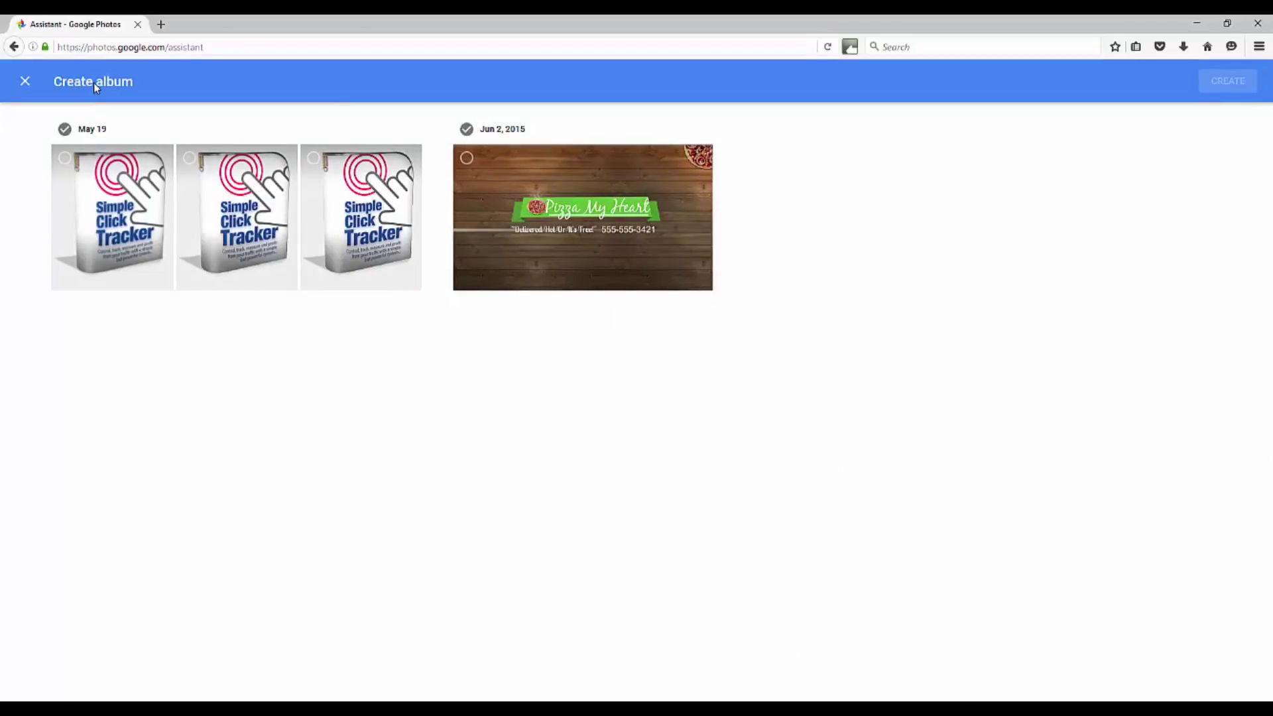
Select the three May 19 photos and the pizza photo, and create the album titled 'My Album'
{"action": "left_click", "coordinate": [65, 157]}
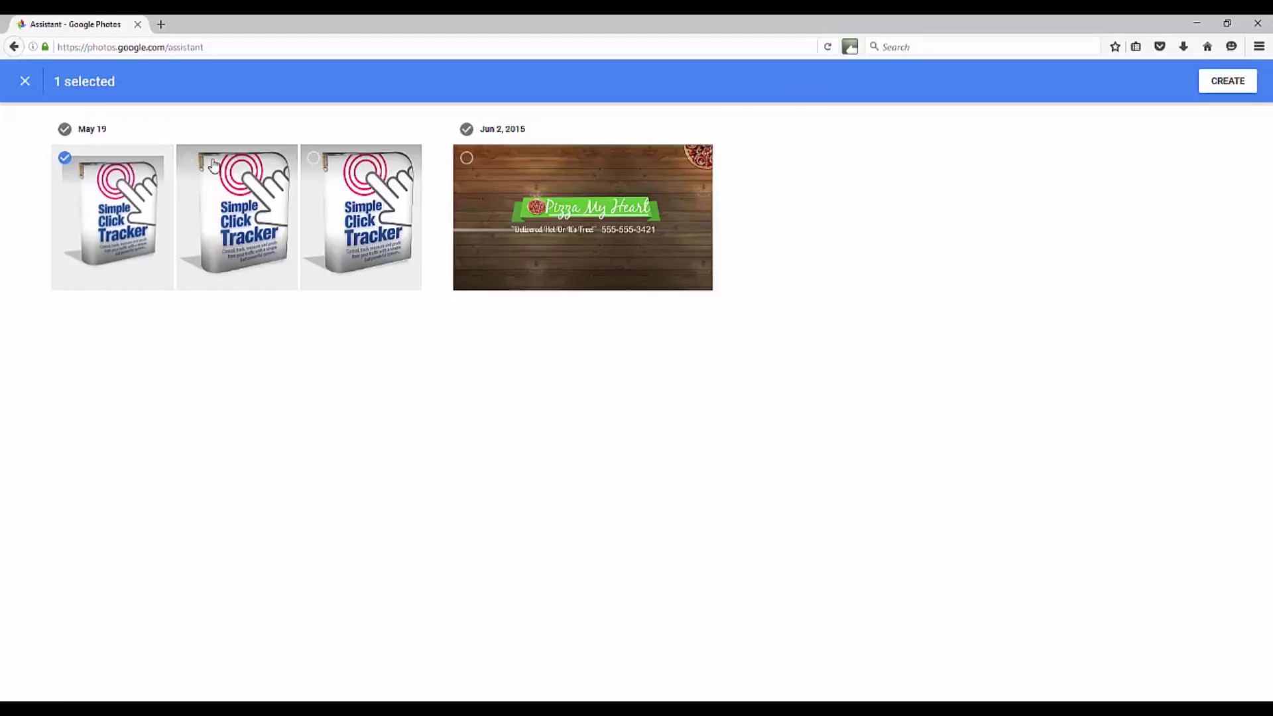
{"action": "left_click", "coordinate": [190, 158]}
{"action": "left_click", "coordinate": [315, 159]}
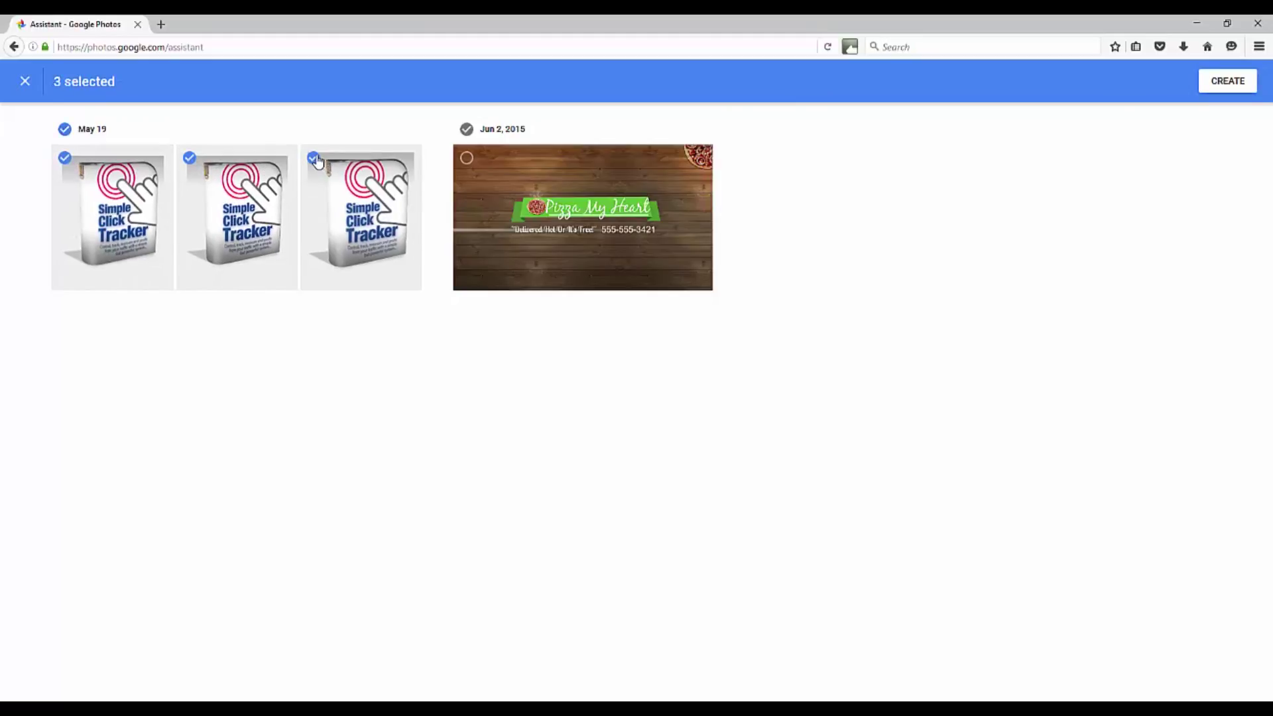
{"action": "left_click", "coordinate": [467, 158]}
{"action": "left_click", "coordinate": [1227, 80]}
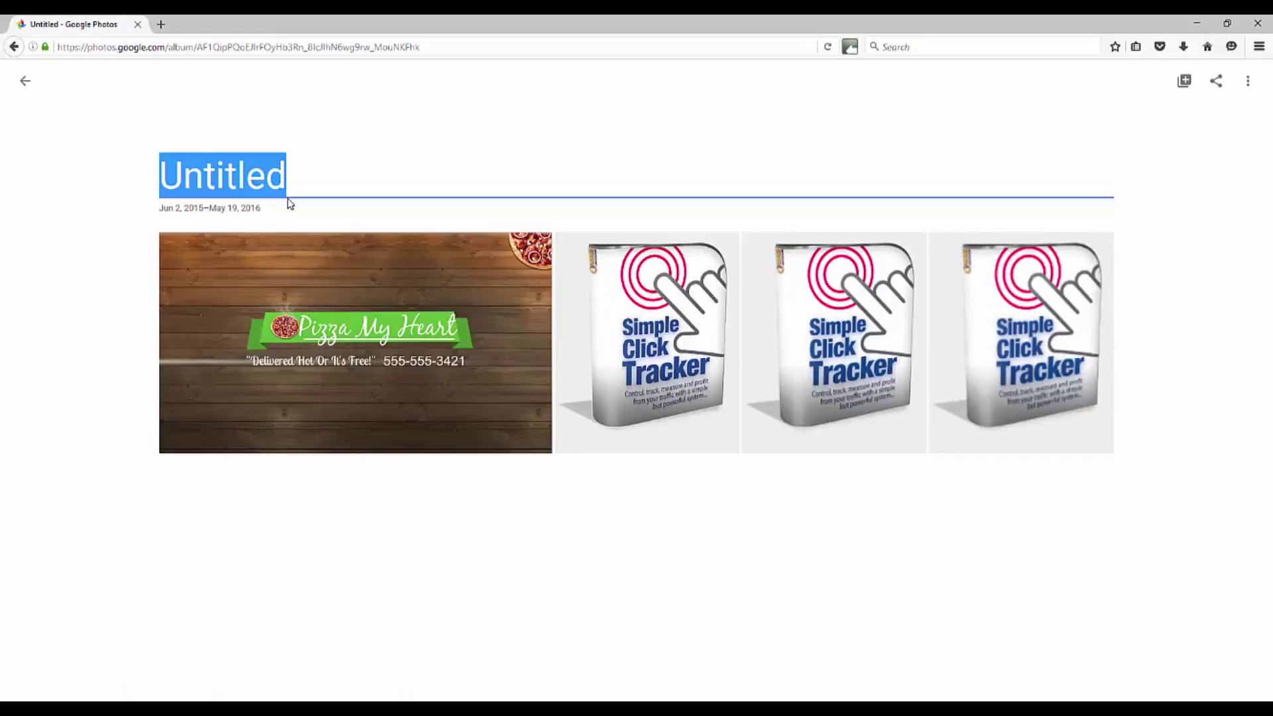
{"action": "type", "text": "My Albu"}
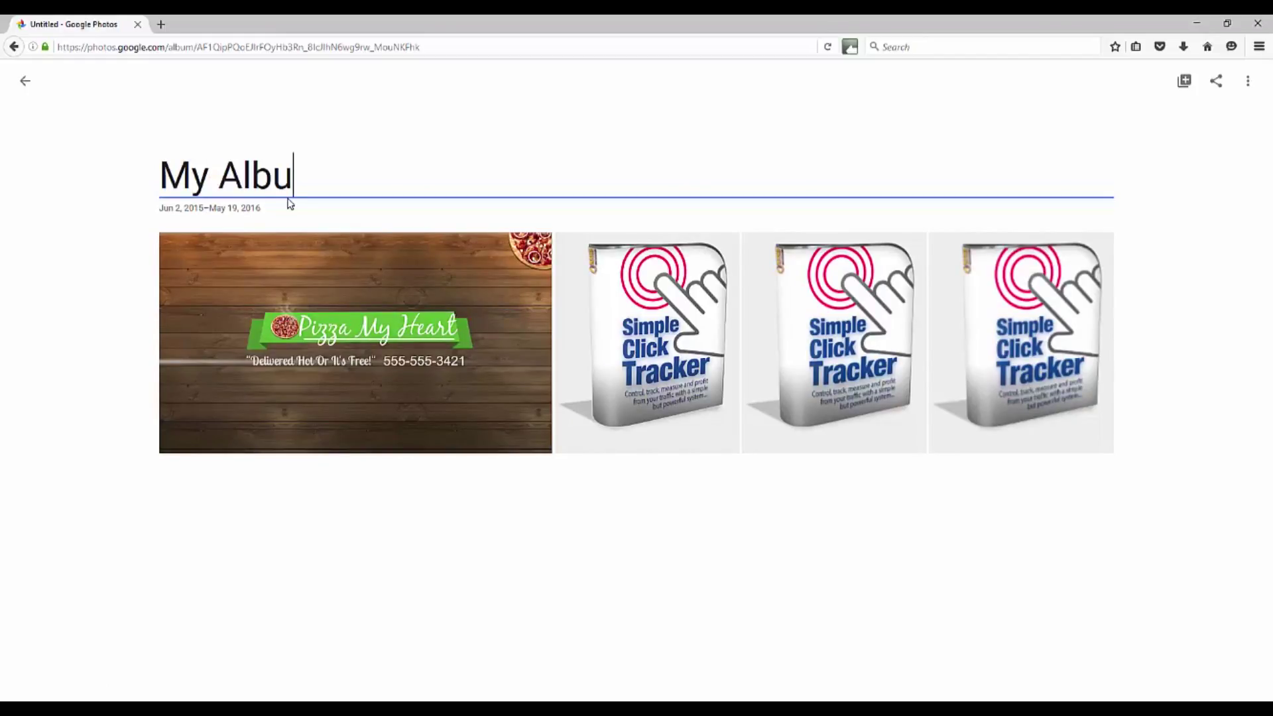
{"action": "type", "text": "m"}
{"action": "key", "text": "Return"}
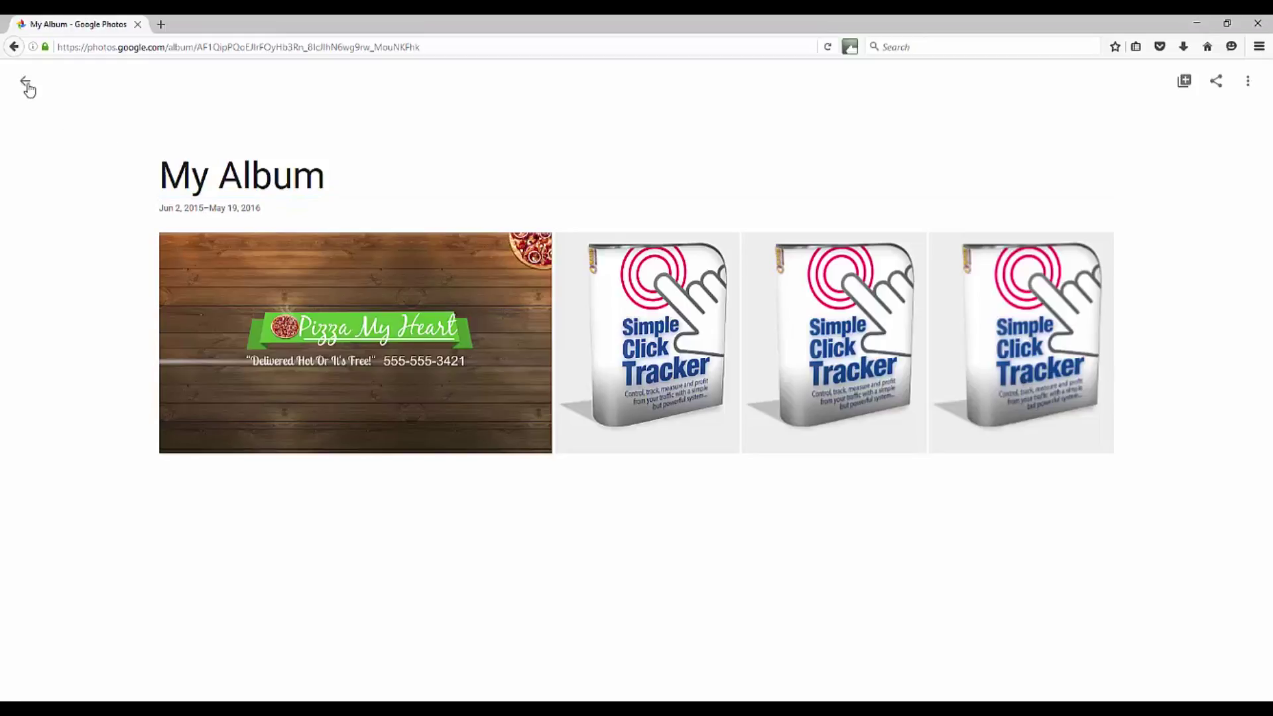
Check that My Album holds its photos, then return to the main Photos library
{"action": "left_click", "coordinate": [27, 84]}
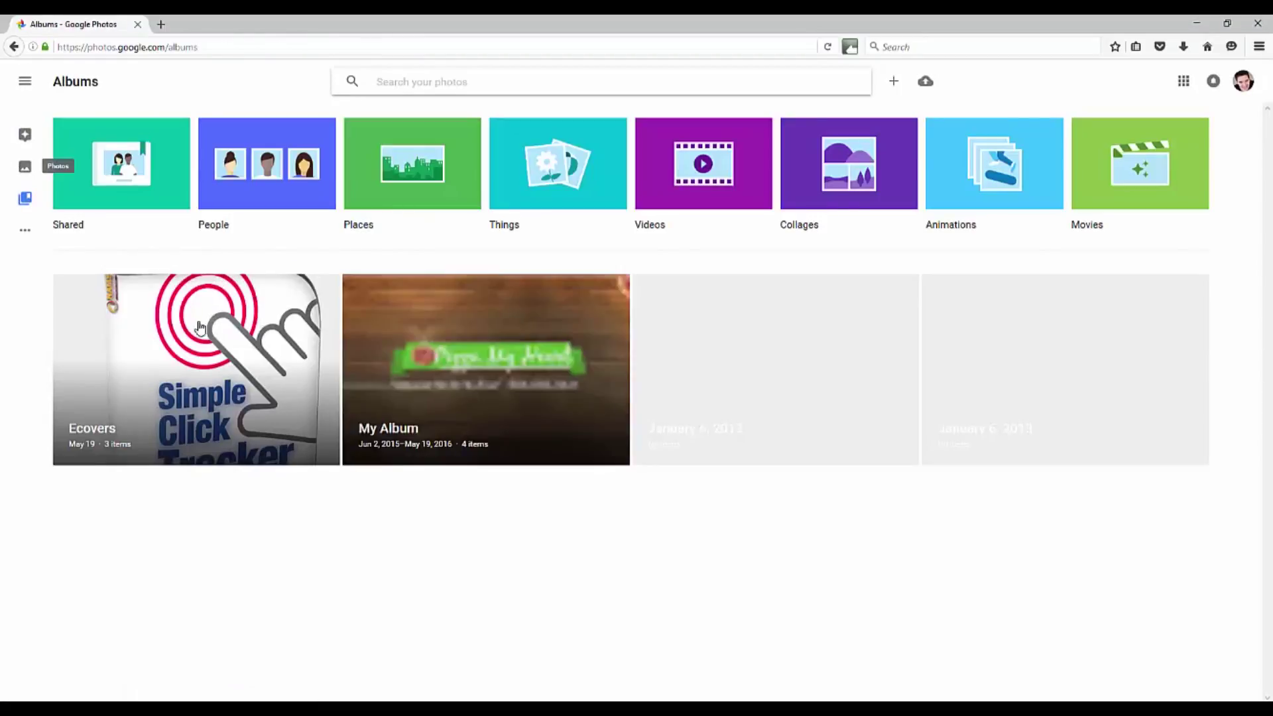
{"action": "left_click", "coordinate": [591, 320]}
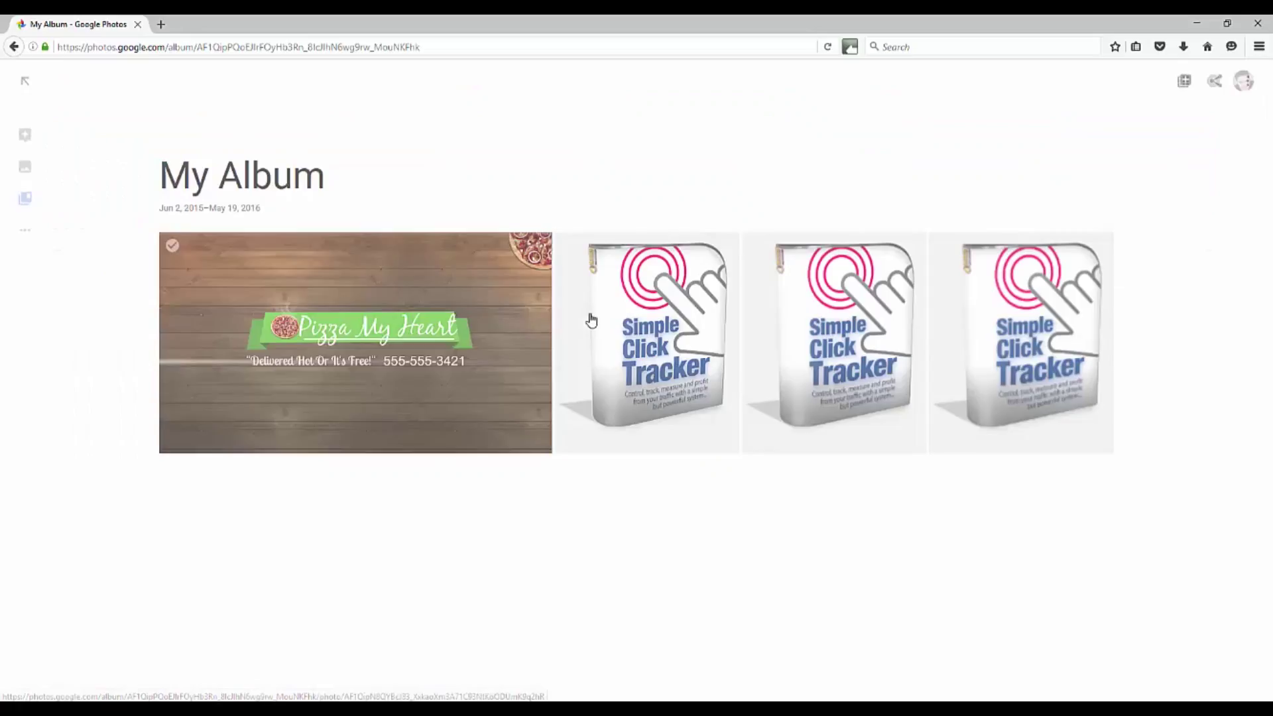
{"action": "left_click", "coordinate": [25, 81]}
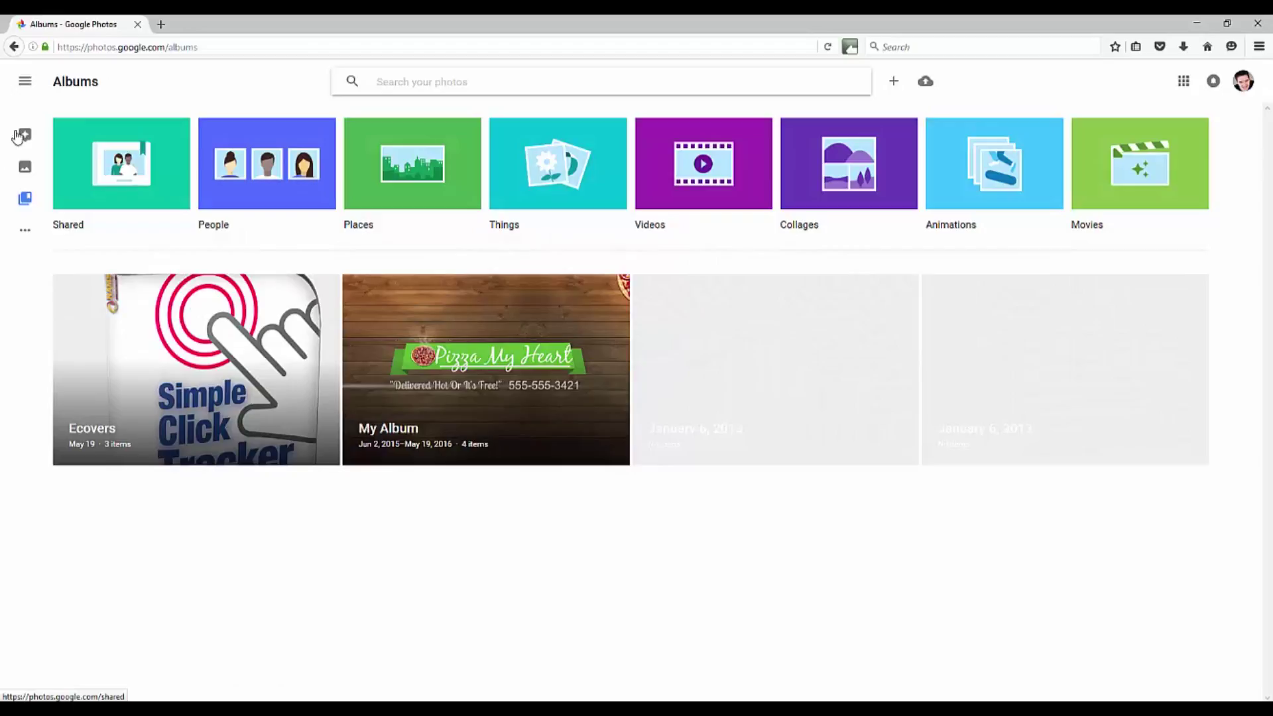
{"action": "left_click", "coordinate": [24, 81]}
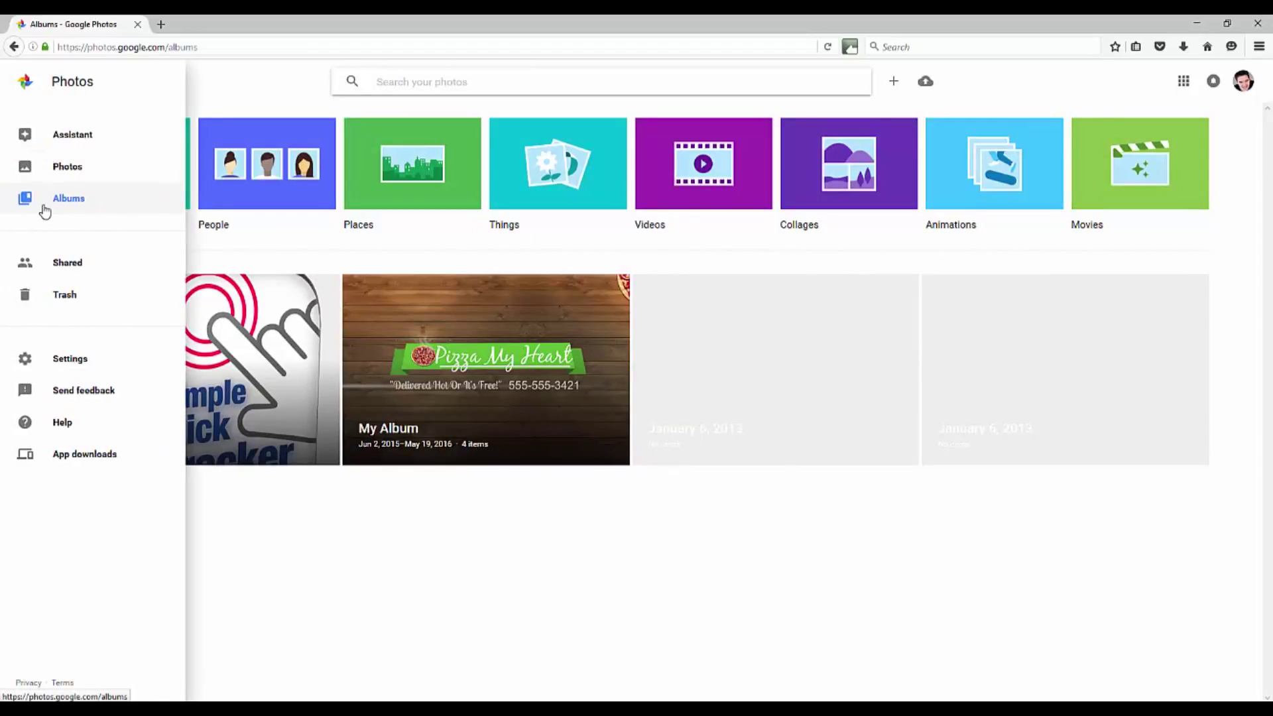
{"action": "left_click", "coordinate": [213, 93]}
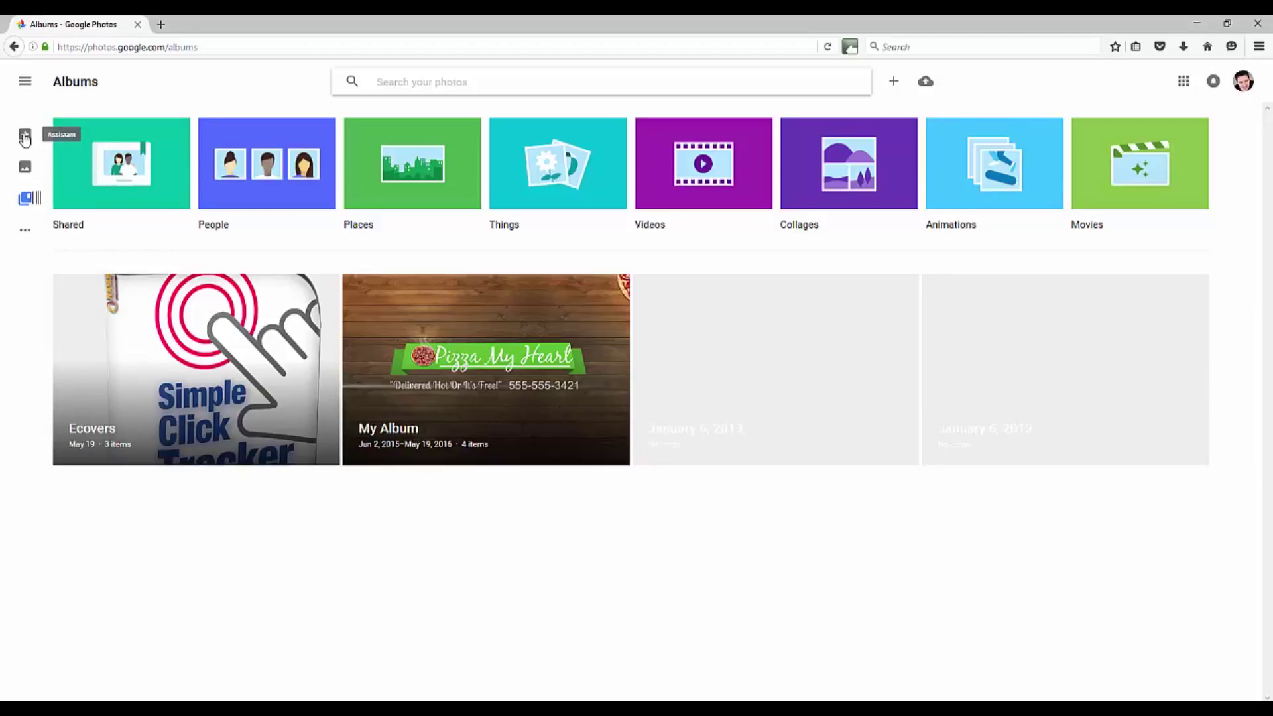
{"action": "left_click", "coordinate": [24, 167]}
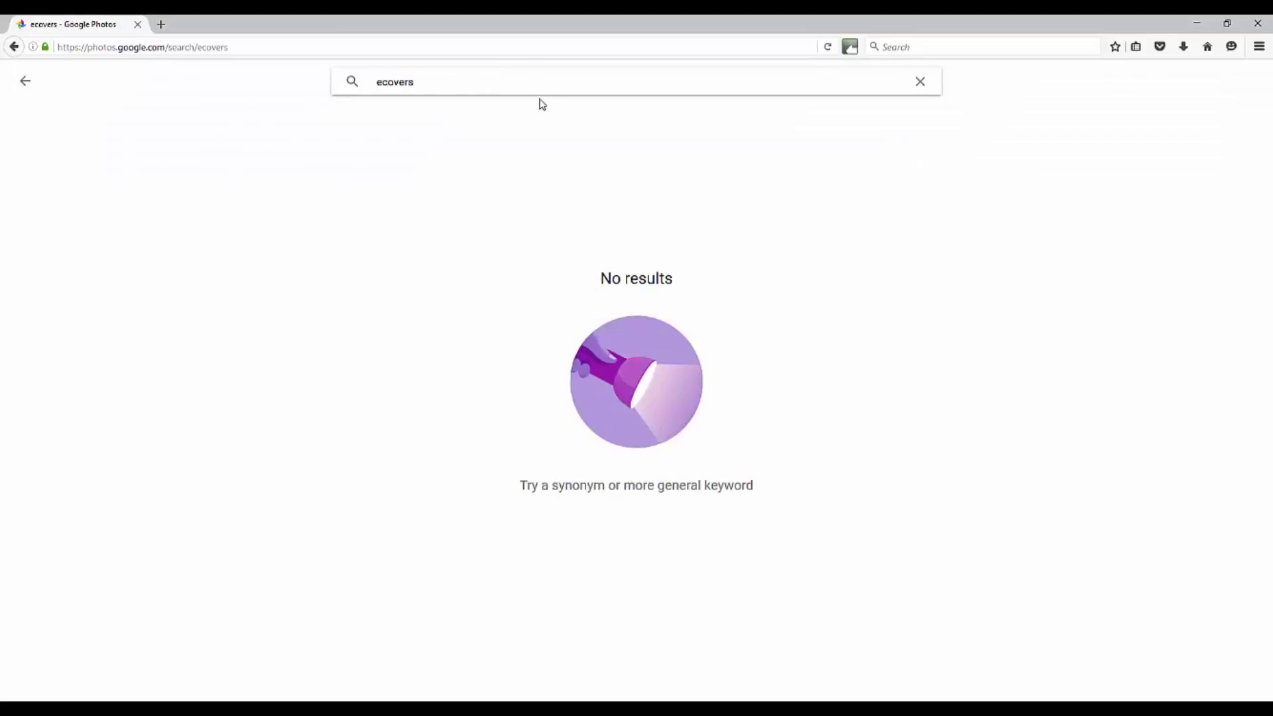
{"action": "left_click", "coordinate": [434, 88]}
{"action": "key", "text": "BackSpace"}
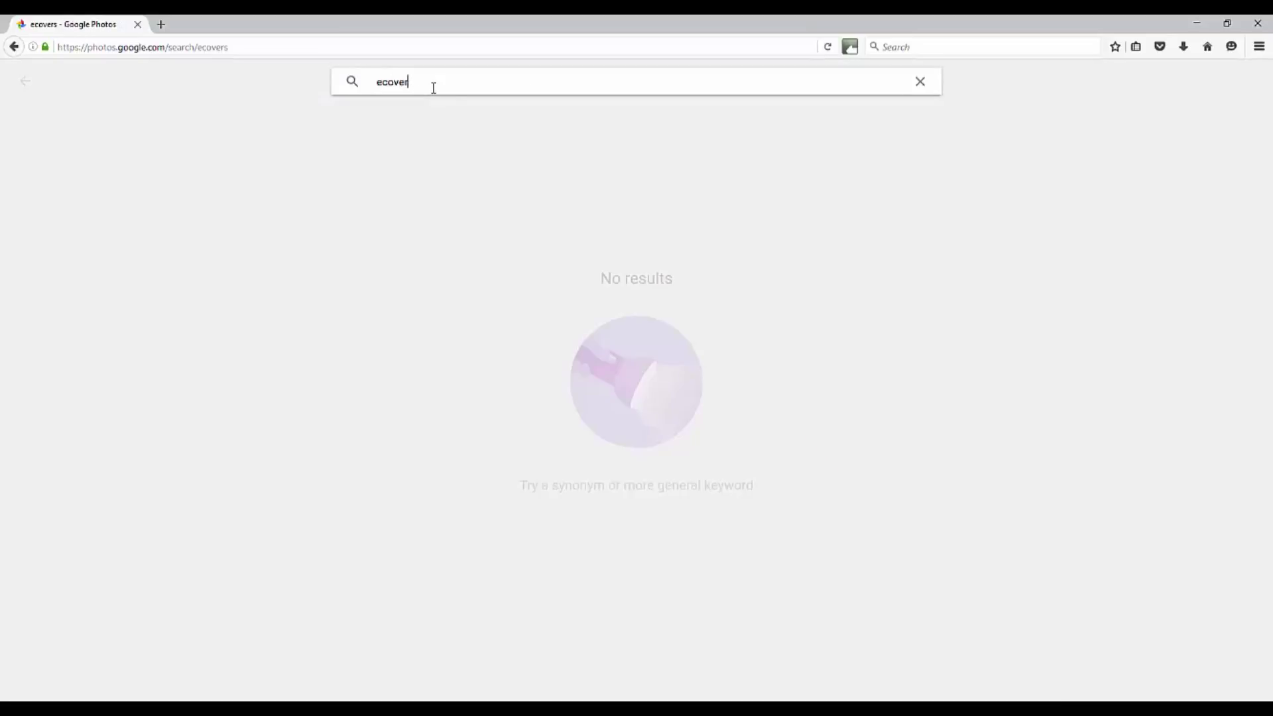
{"action": "key", "text": "Return"}
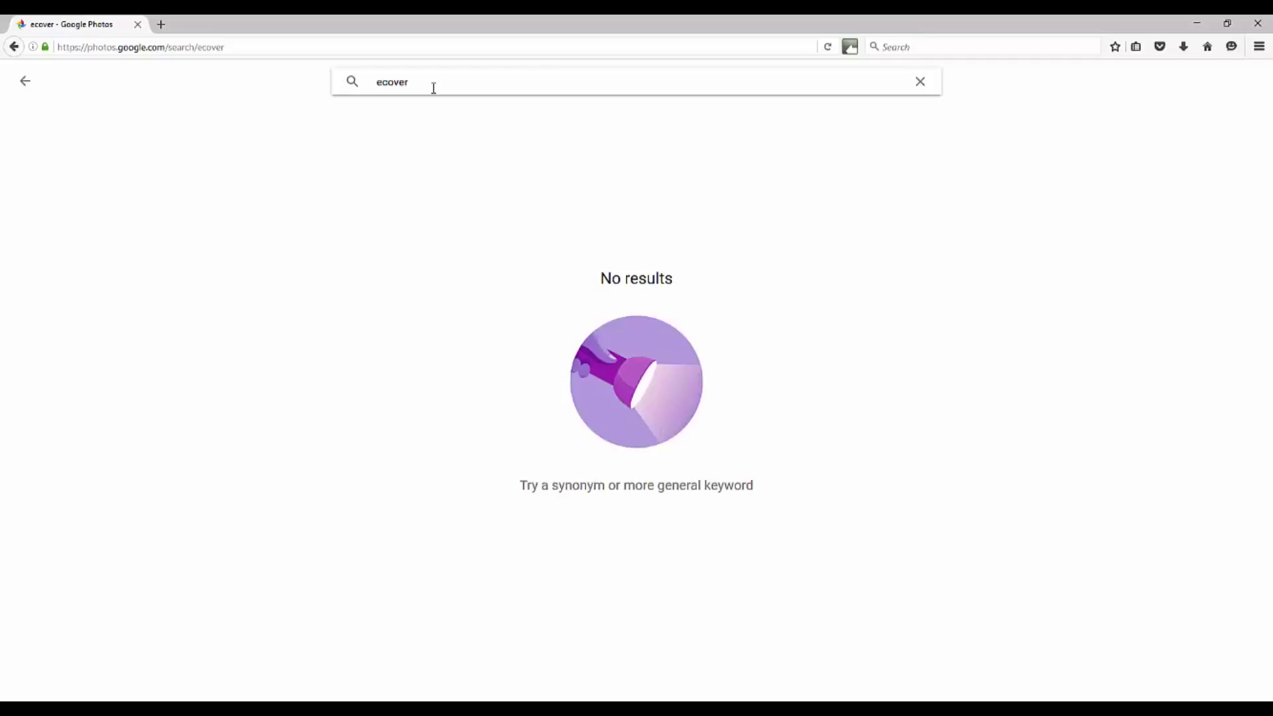
{"action": "key", "text": "ctrl+a"}
{"action": "type", "text": "sct"}
{"action": "key", "text": "Return"}
{"action": "left_click", "coordinate": [28, 85]}
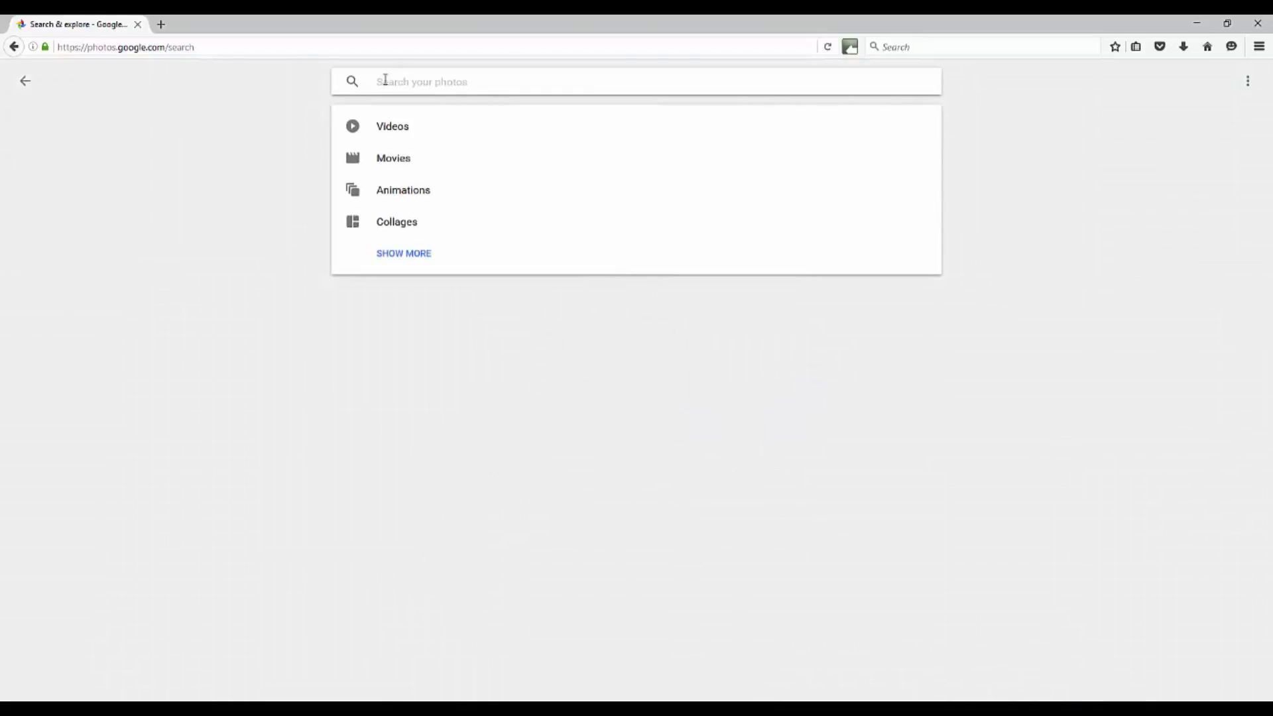
{"action": "left_click", "coordinate": [26, 80]}
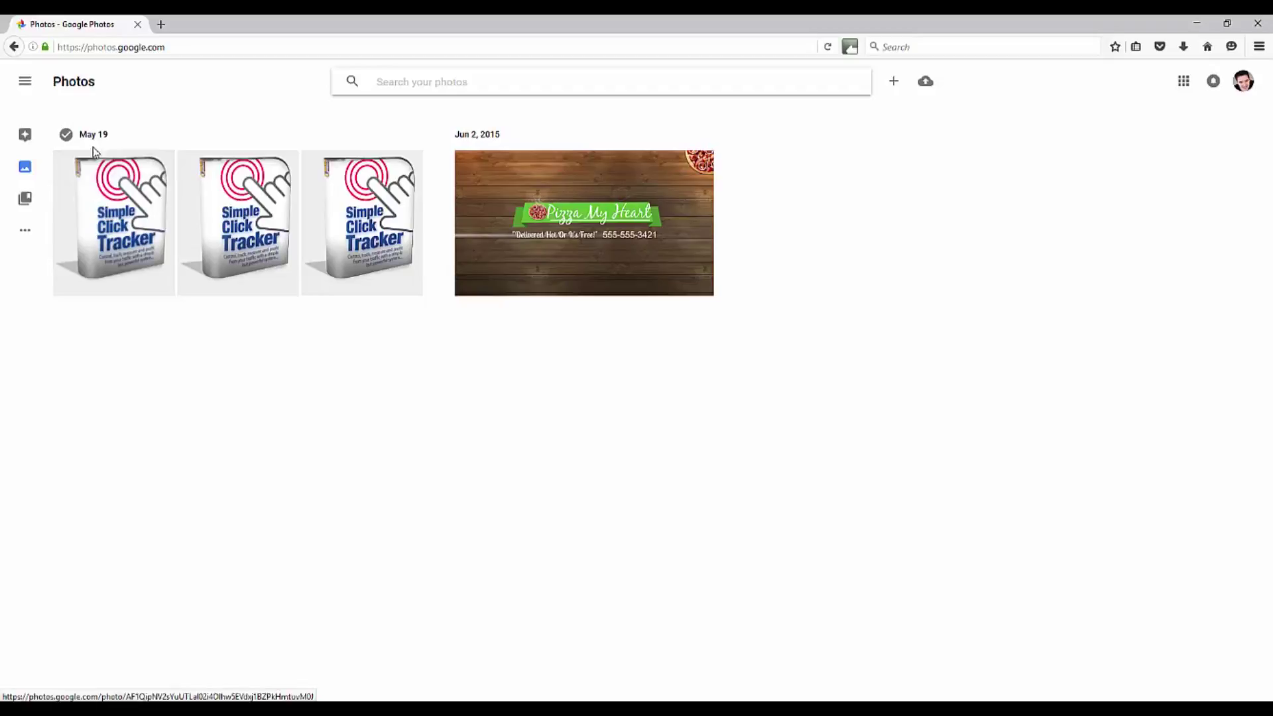
Go to Albums and open the empty Shared albums page from the navigation drawer
{"action": "left_click", "coordinate": [24, 199]}
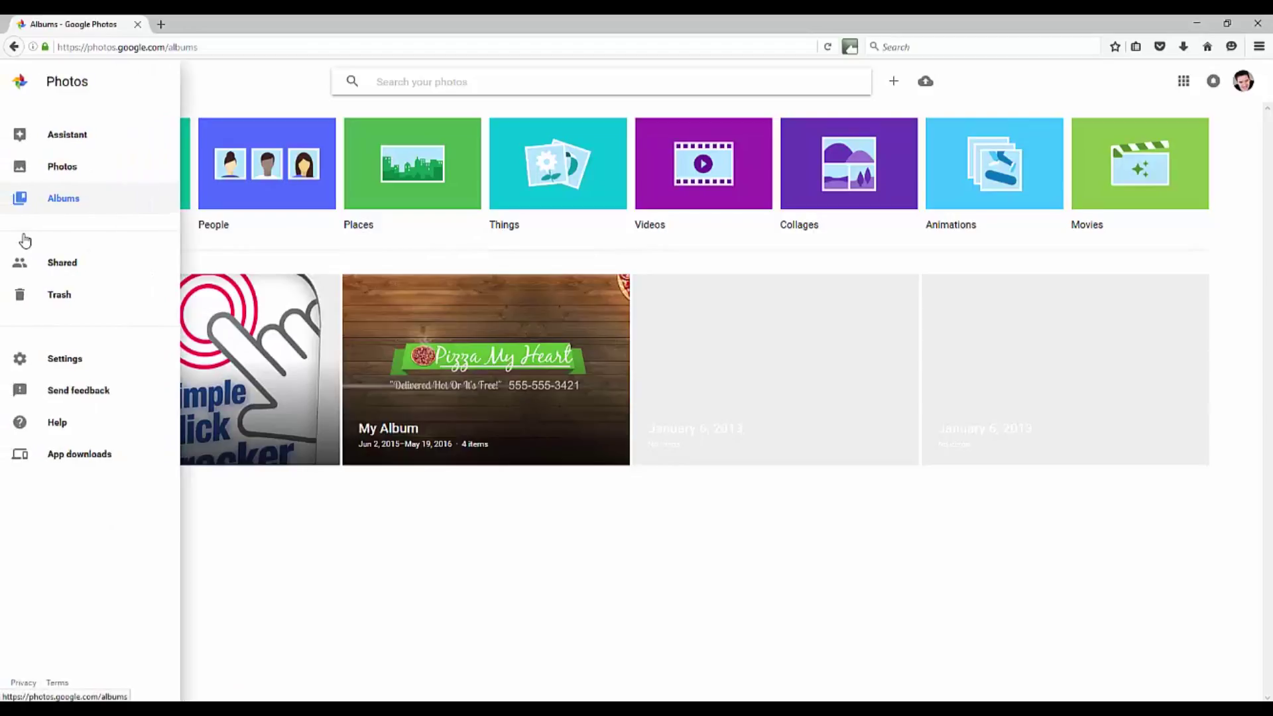
{"action": "left_click", "coordinate": [25, 232]}
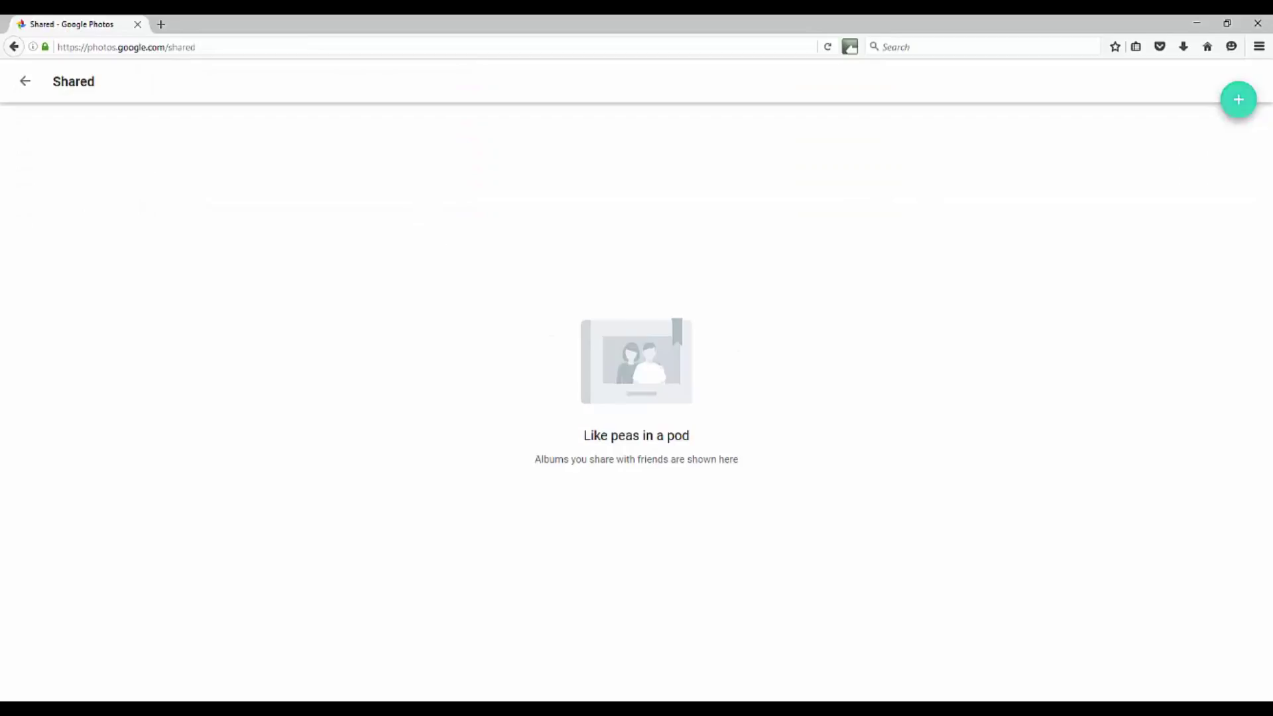
Create a shared album of all three May 19 photos titled 'Shared Folder'
{"action": "left_click", "coordinate": [1239, 100]}
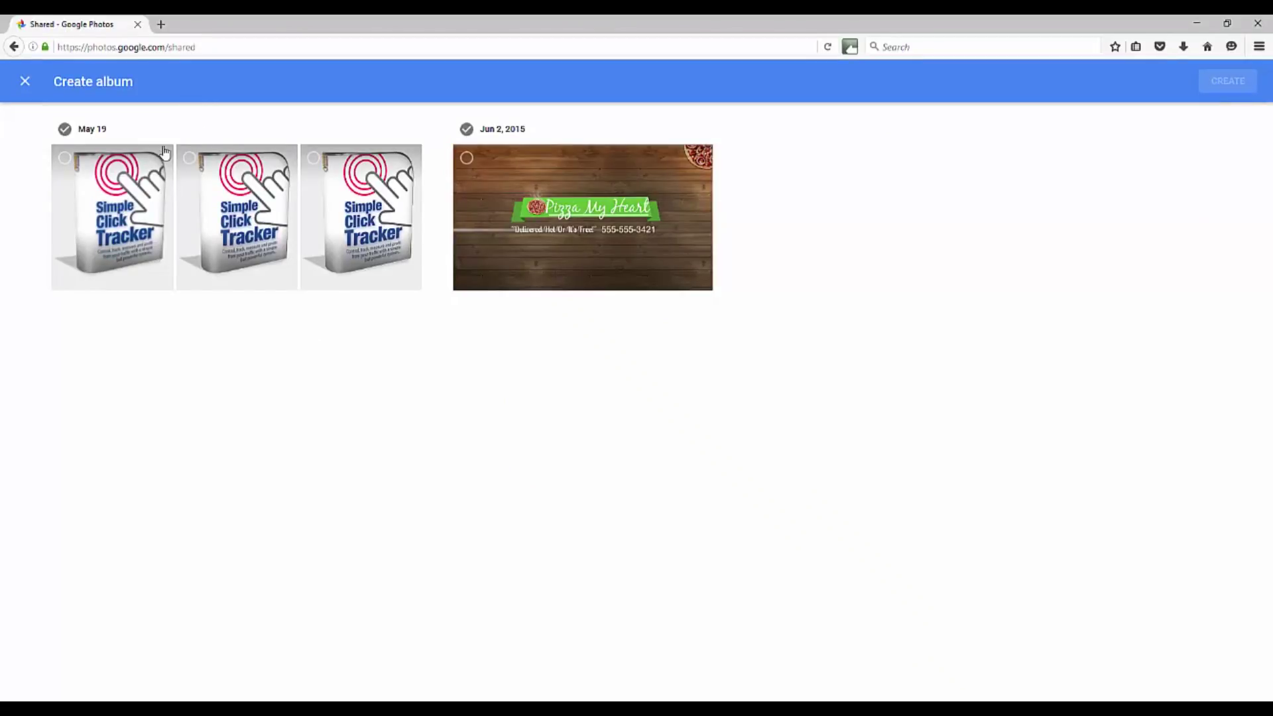
{"action": "left_click", "coordinate": [65, 130]}
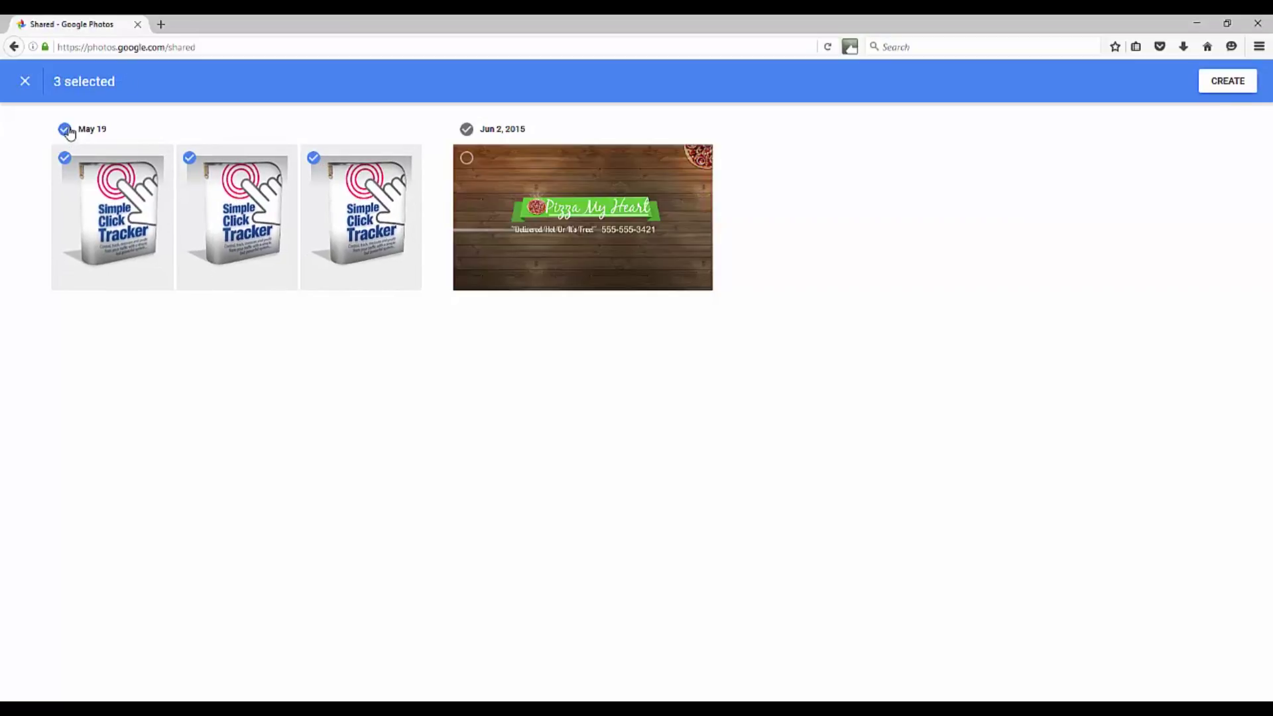
{"action": "left_click", "coordinate": [1227, 81]}
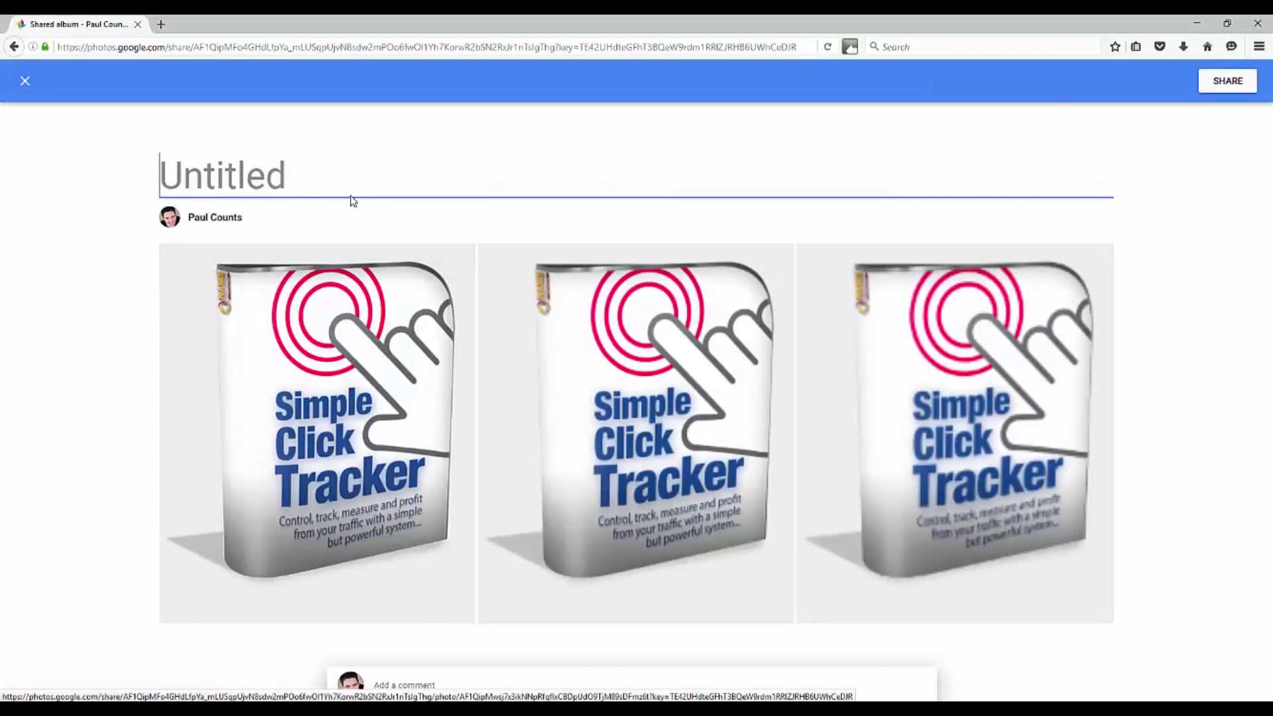
{"action": "type", "text": "Shared"}
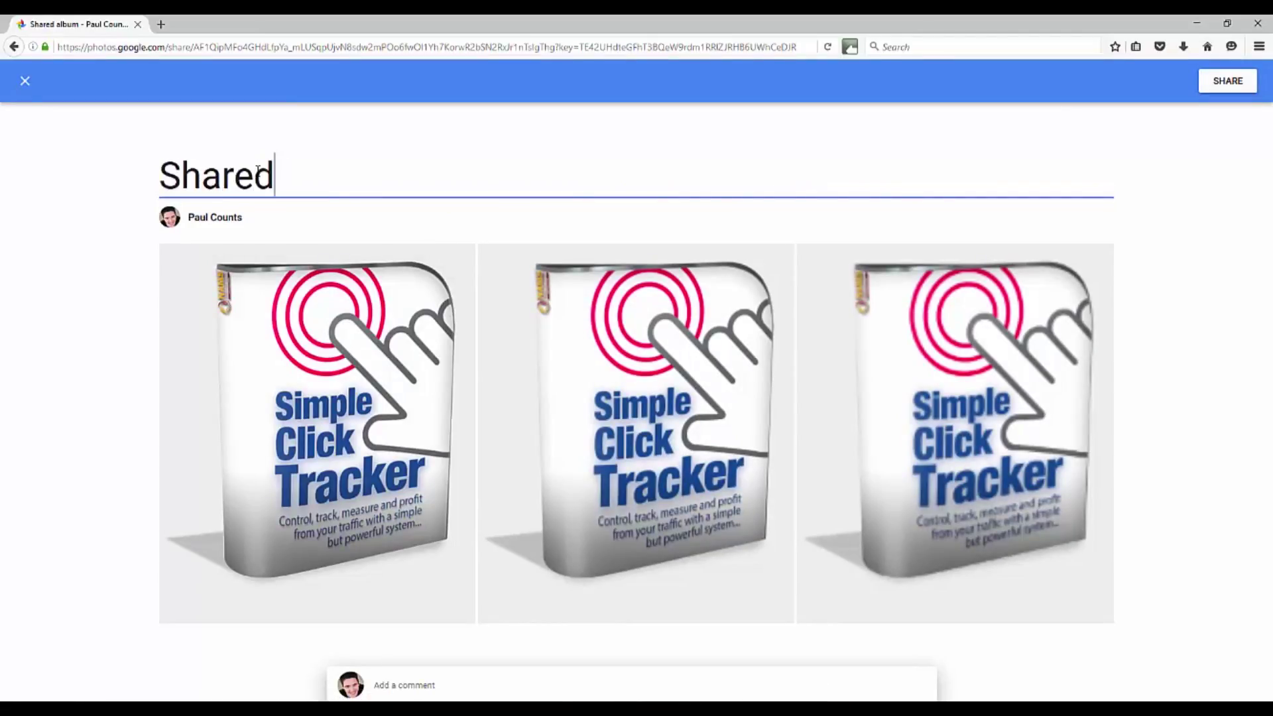
{"action": "type", "text": " Folder"}
{"action": "key", "text": "Return"}
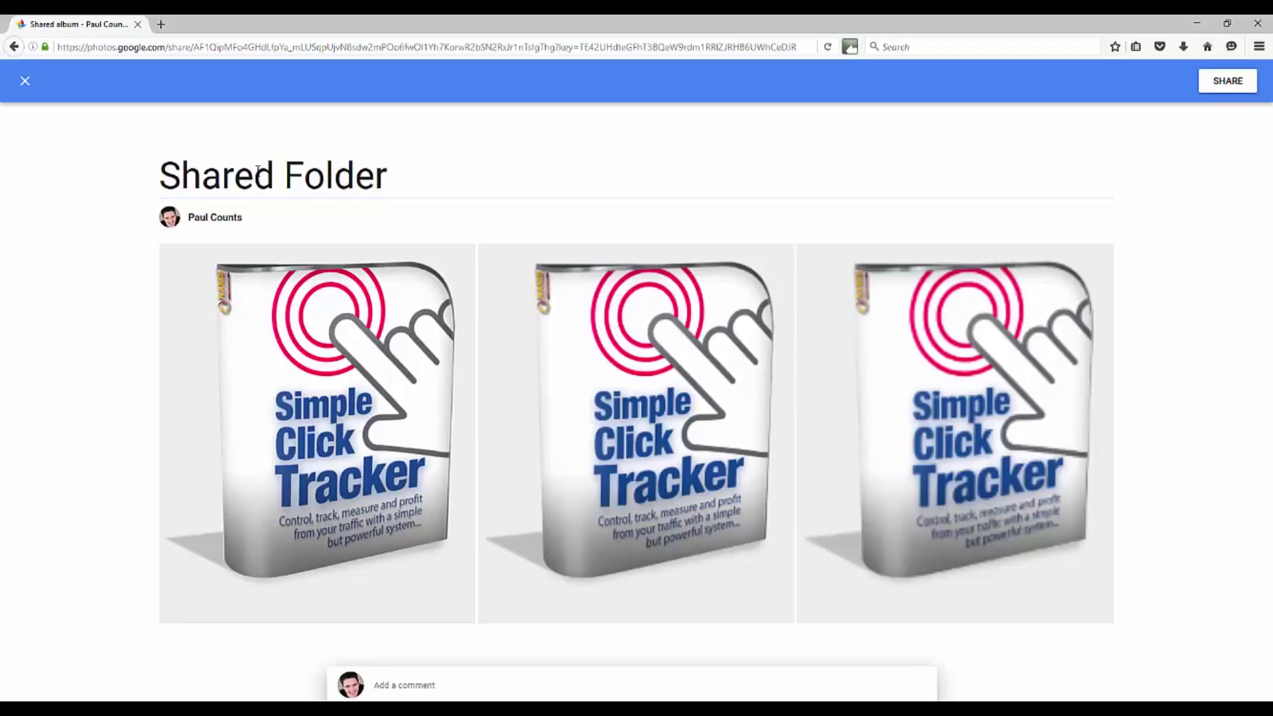
{"action": "left_click", "coordinate": [25, 82]}
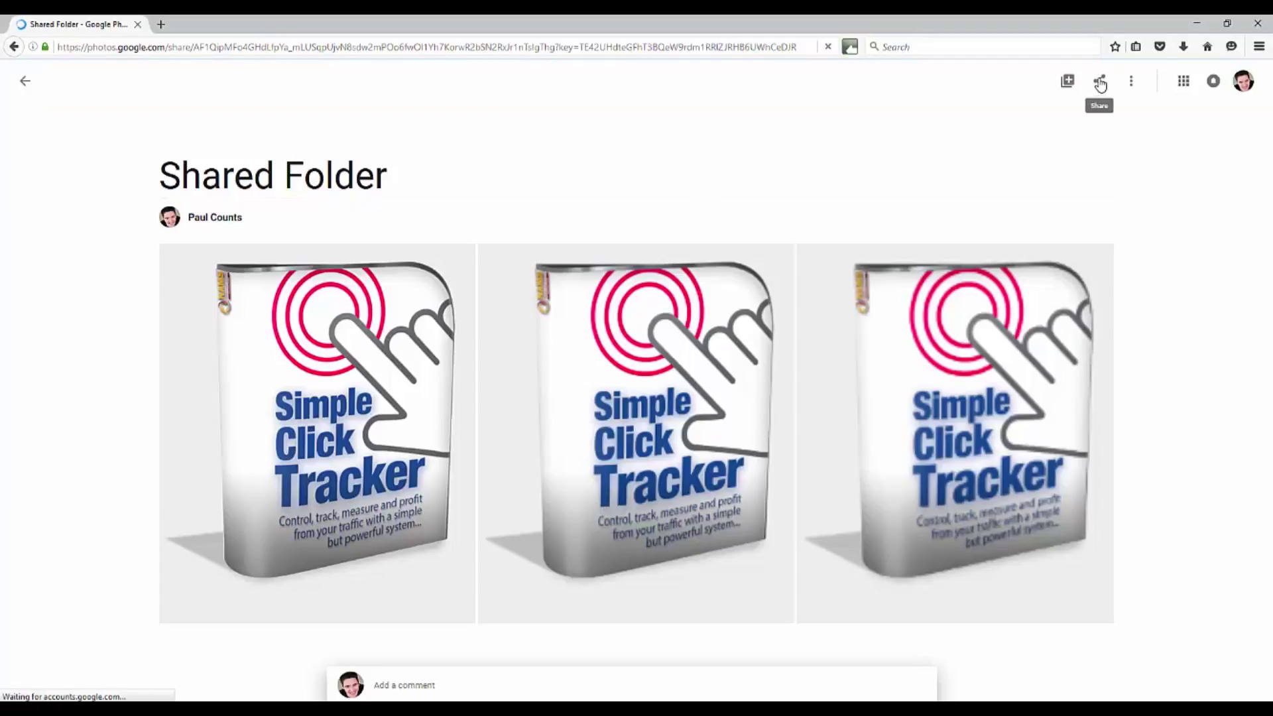
Open Shared Folder's sharing options and copy its share link
{"action": "left_click", "coordinate": [1100, 82]}
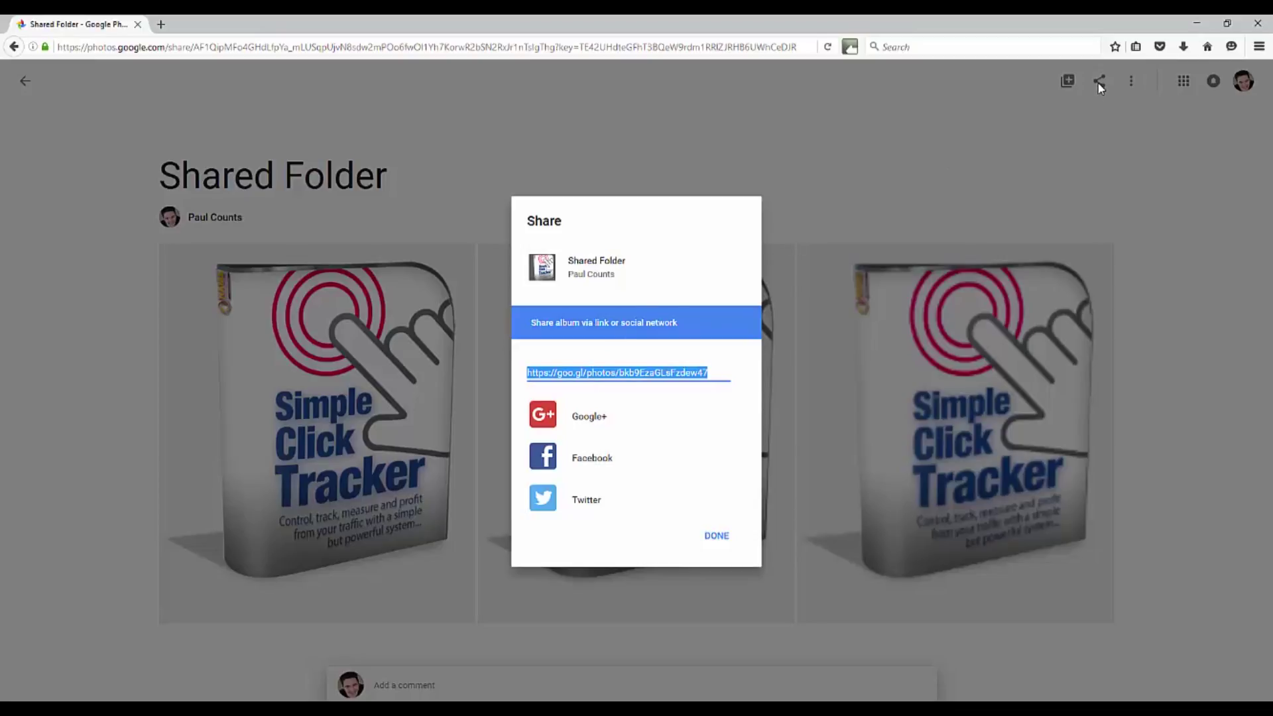
{"action": "right_click", "coordinate": [607, 372]}
{"action": "left_click", "coordinate": [643, 415]}
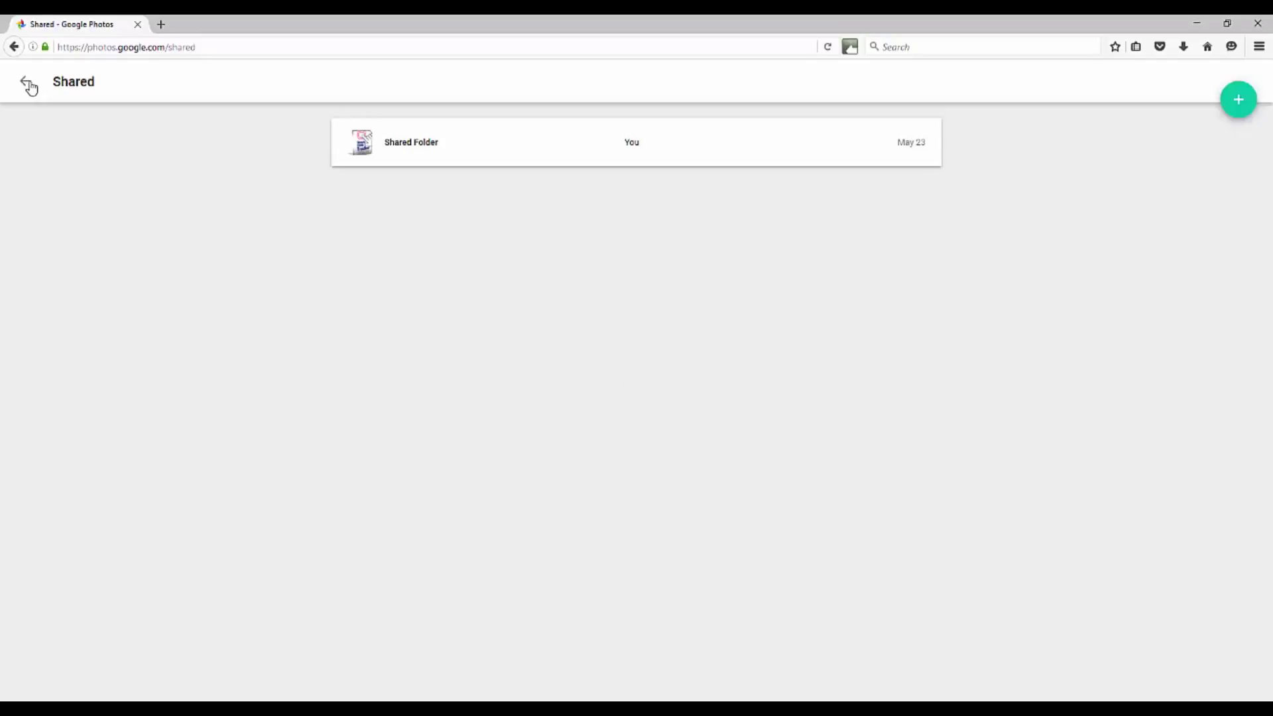
Go back from the Shared page to the albums overview
{"action": "left_click", "coordinate": [28, 84]}
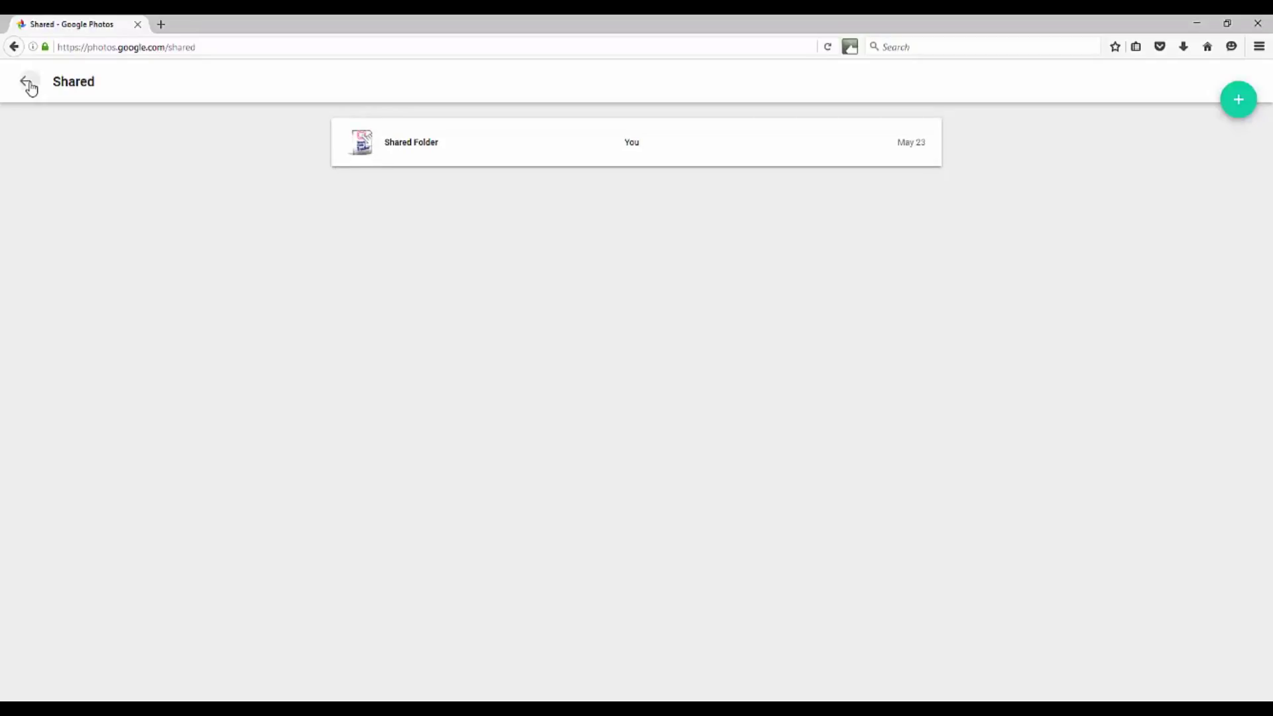